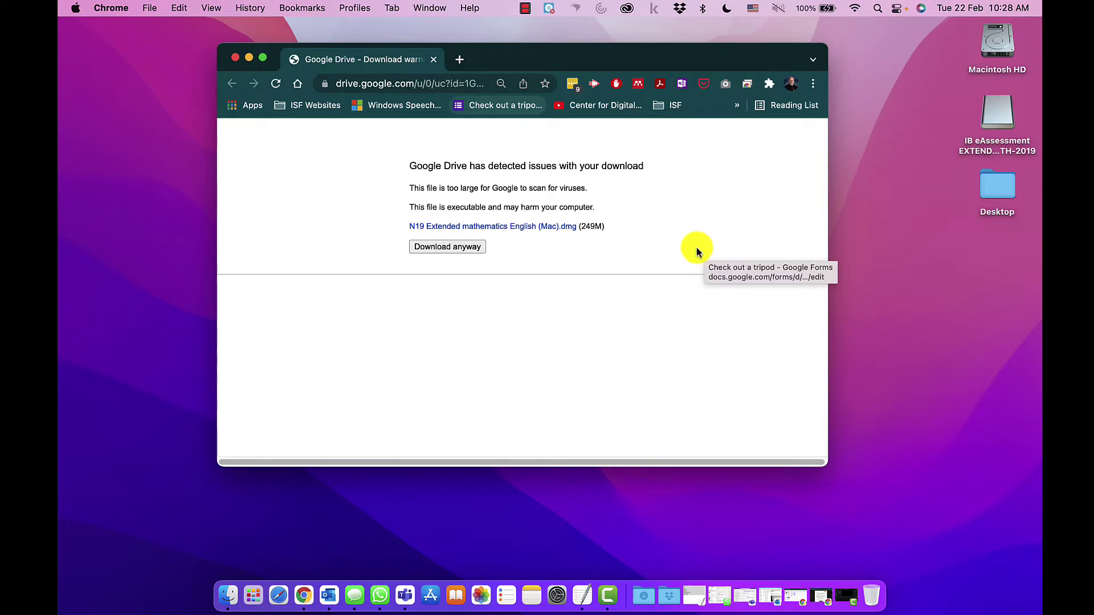
Download N19 Extended mathematics English (Mac).dmg past the virus-scan warning and save it to the Desktop
{"action": "left_click", "coordinate": [463, 251]}
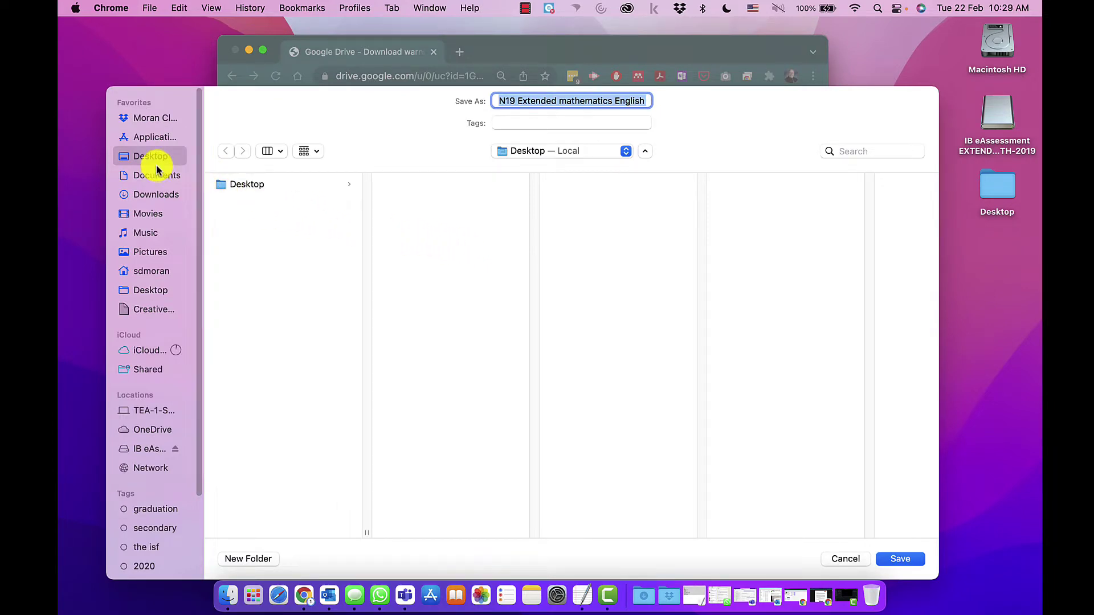
{"action": "left_click", "coordinate": [890, 561]}
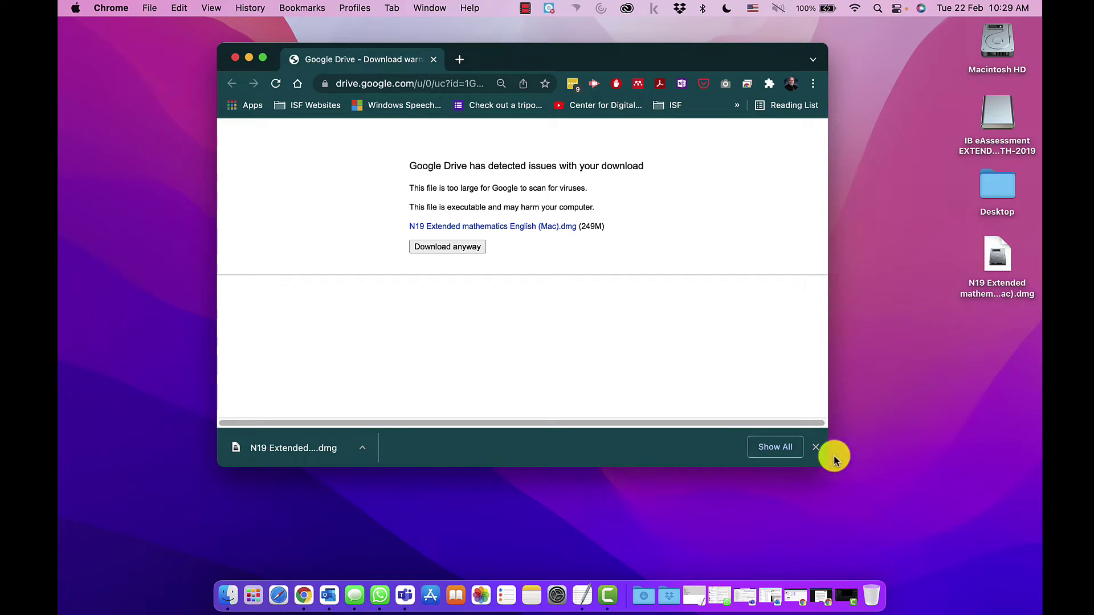
Mount the exam .dmg from the Desktop and open its Player Download.url link
{"action": "left_click", "coordinate": [996, 249]}
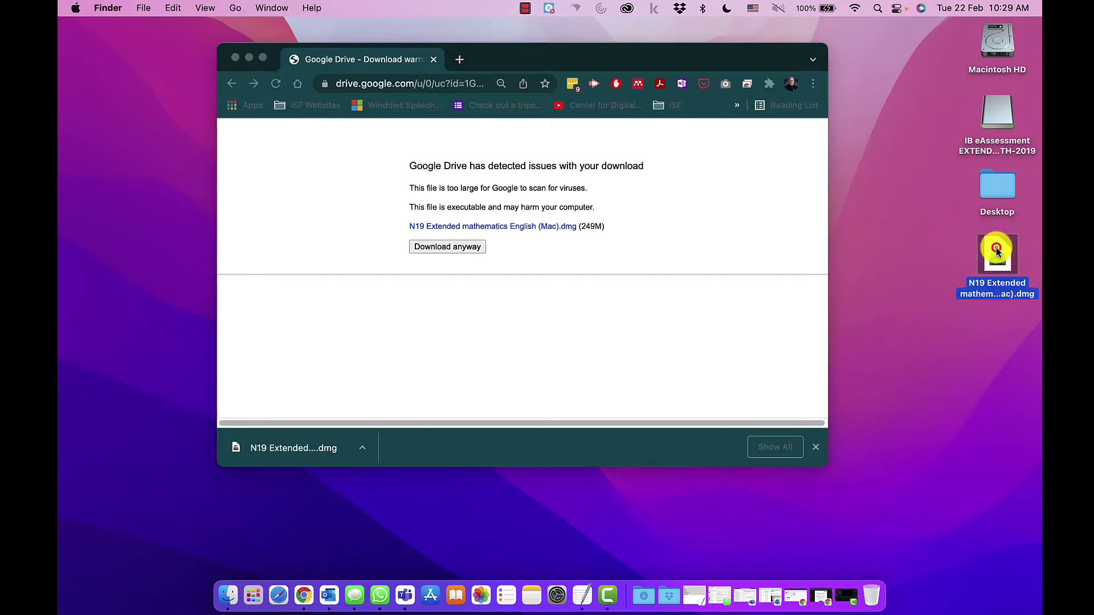
{"action": "double_click", "coordinate": [996, 250]}
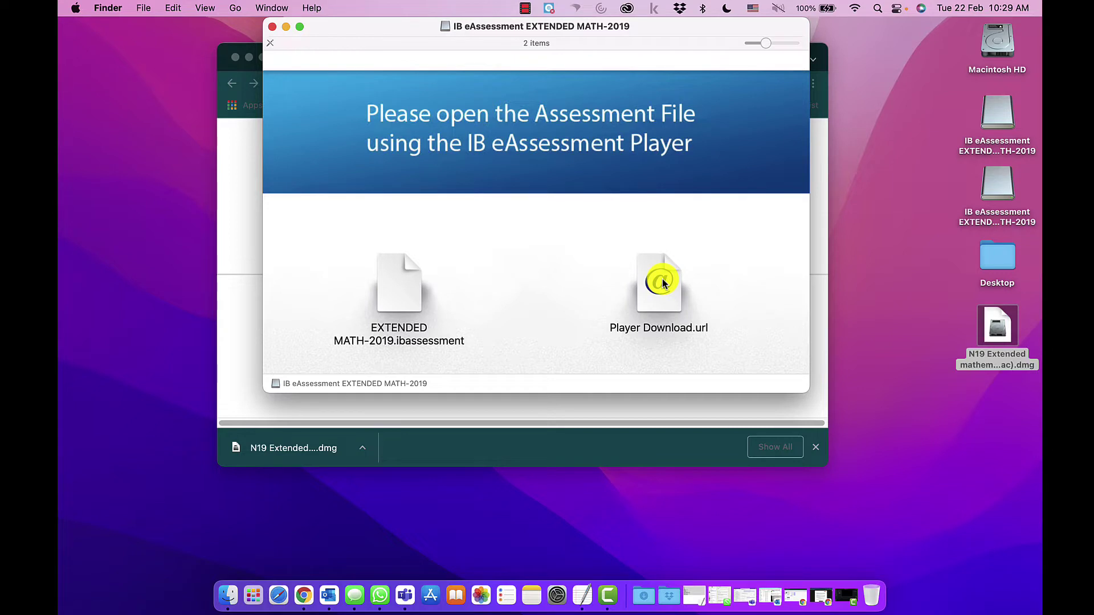
{"action": "double_click", "coordinate": [660, 282]}
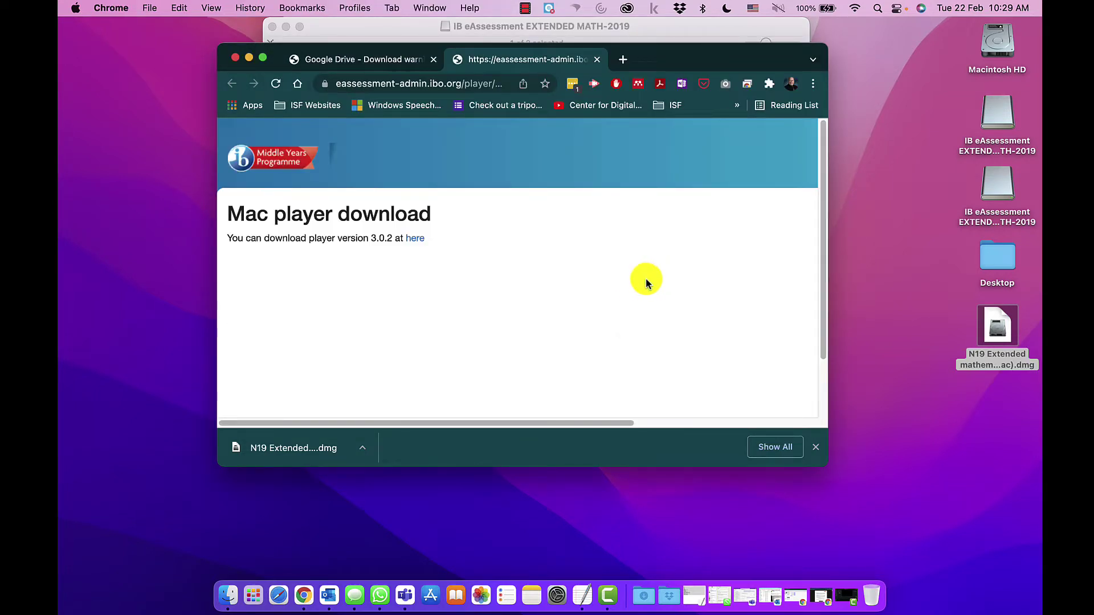
Save the IB eAssessment-3.0.2.pkg player installer to the Desktop and launch it
{"action": "left_click", "coordinate": [413, 241]}
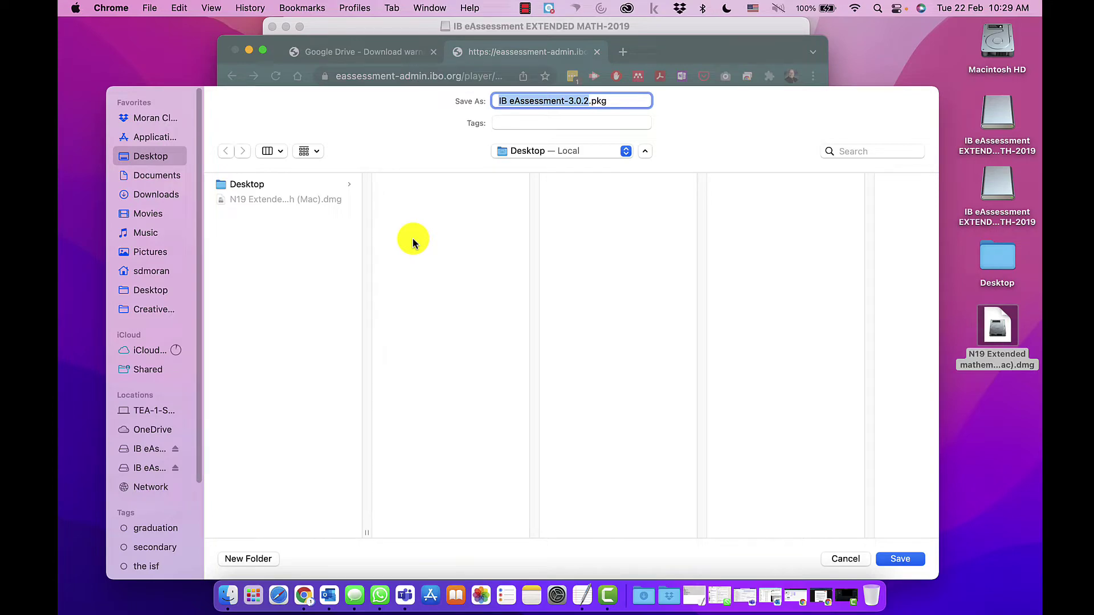
{"action": "left_click", "coordinate": [913, 560]}
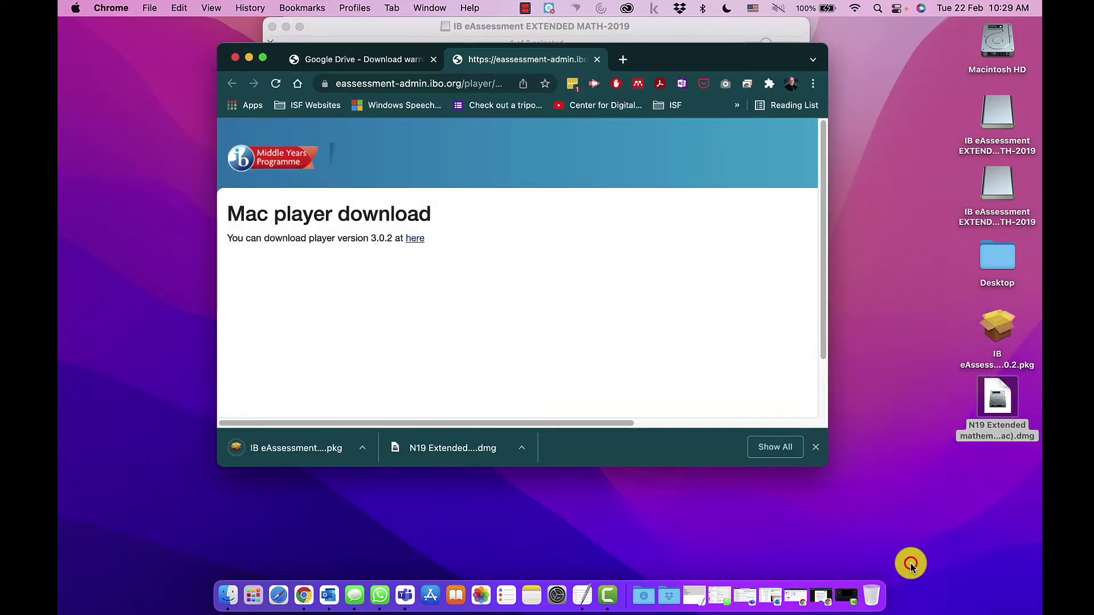
{"action": "double_click", "coordinate": [998, 330]}
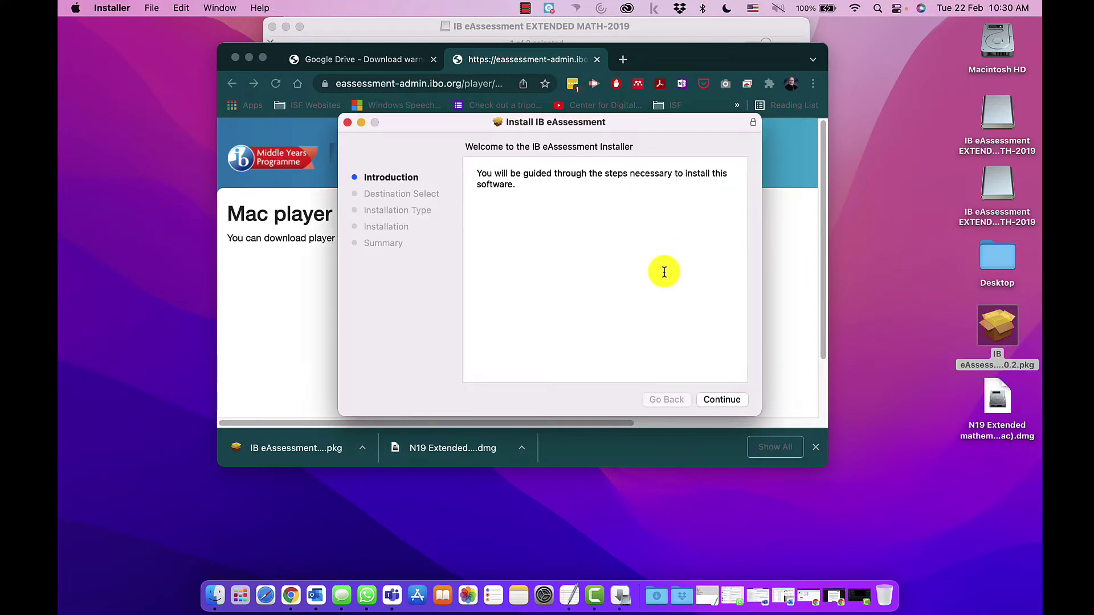
Install IB eAssessment on Macintosh HD, authorizing with the password, then close the installer
{"action": "left_click", "coordinate": [719, 401]}
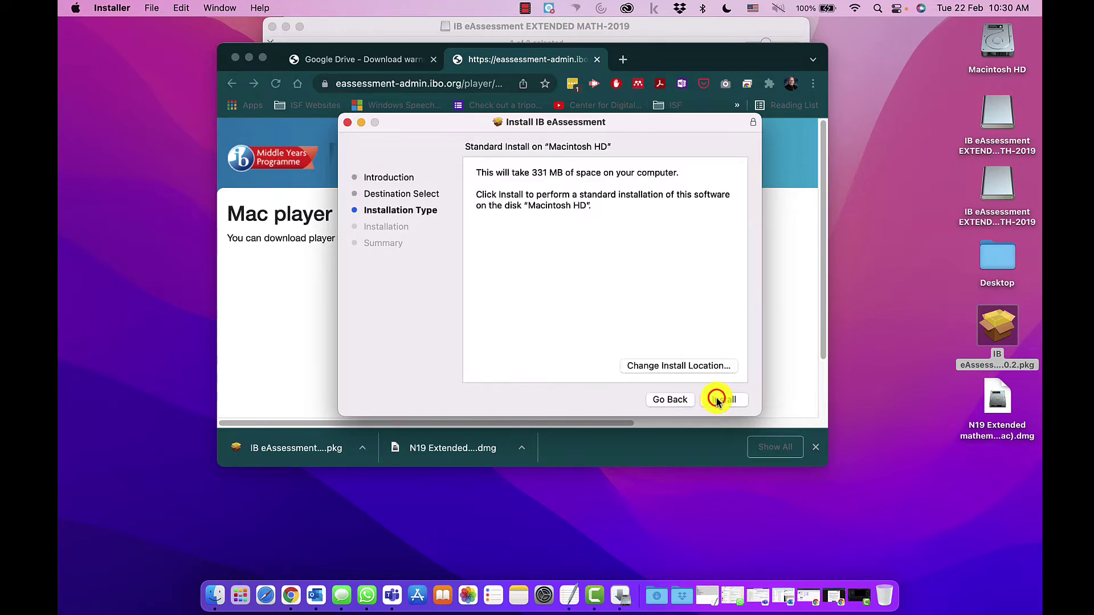
{"action": "left_click", "coordinate": [717, 399]}
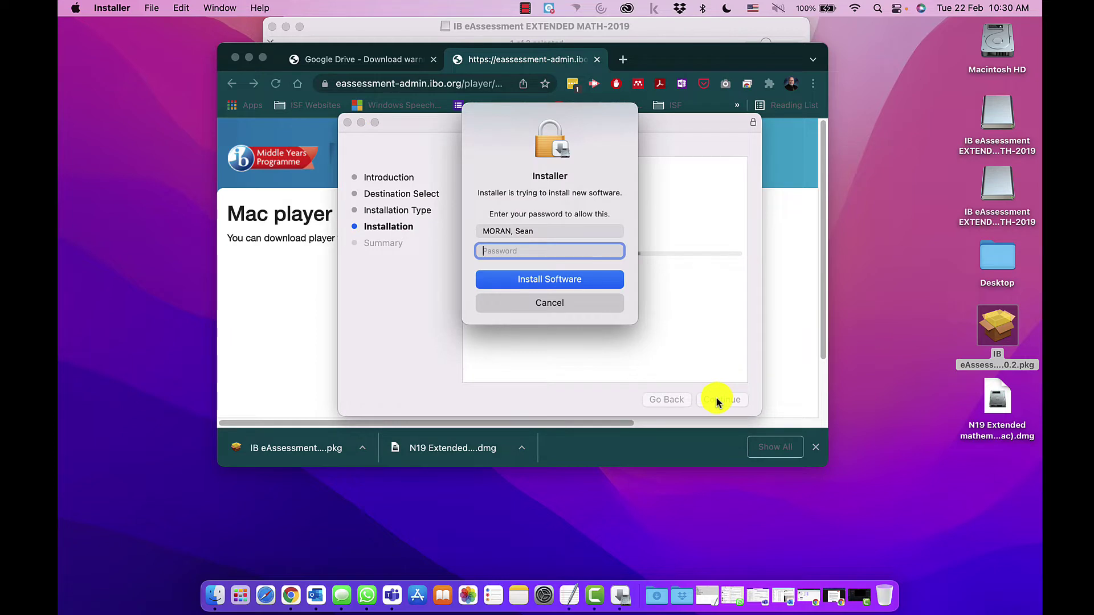
{"action": "type", "text": "•"}
{"action": "type", "text": "•••••••••"}
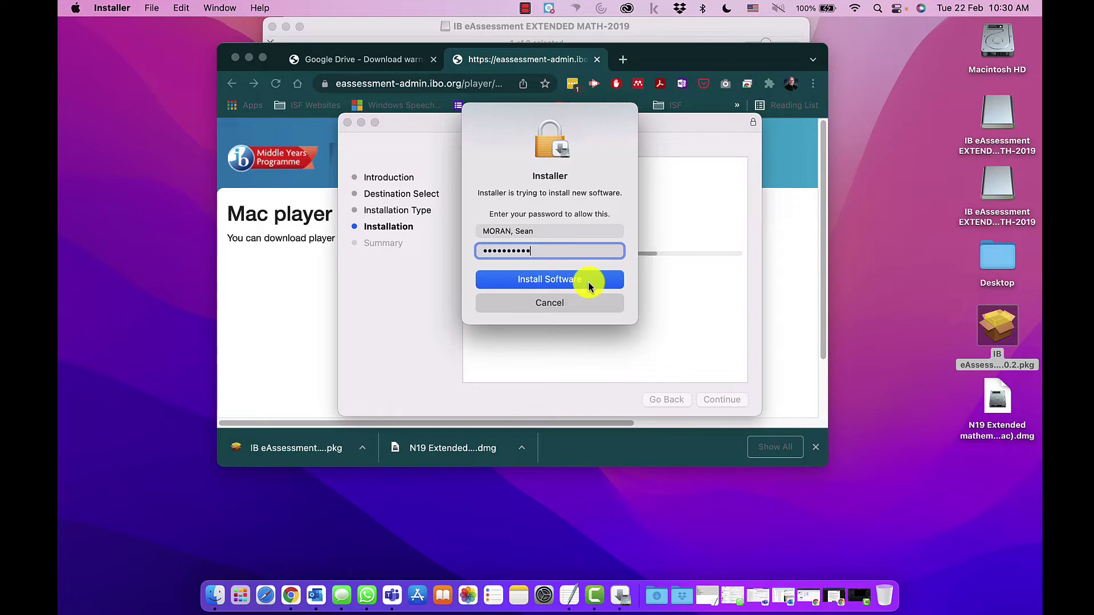
{"action": "left_click", "coordinate": [588, 281]}
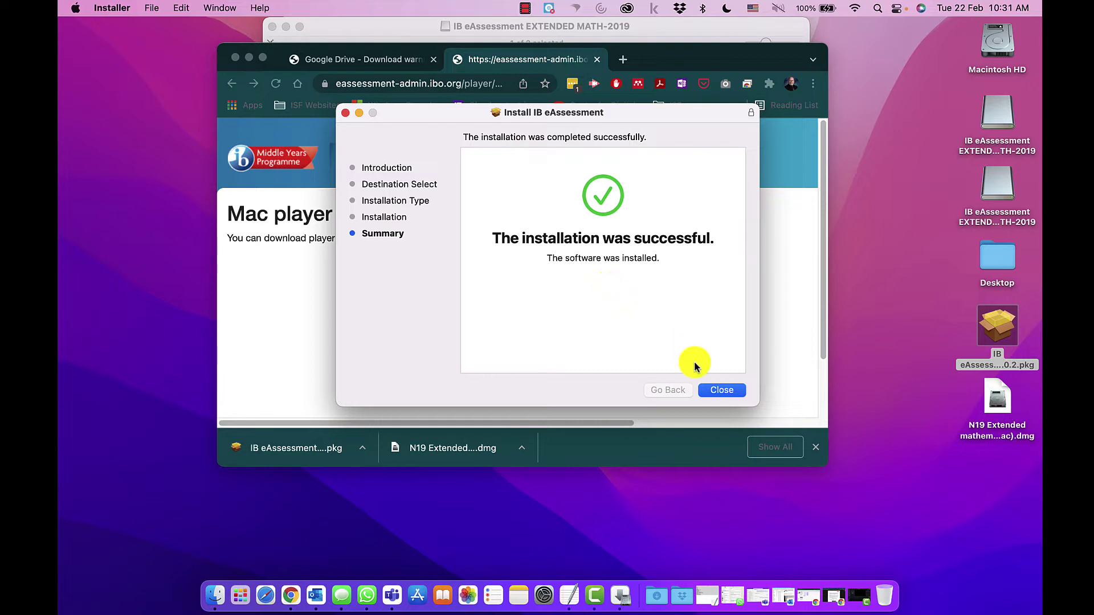
{"action": "left_click", "coordinate": [717, 391]}
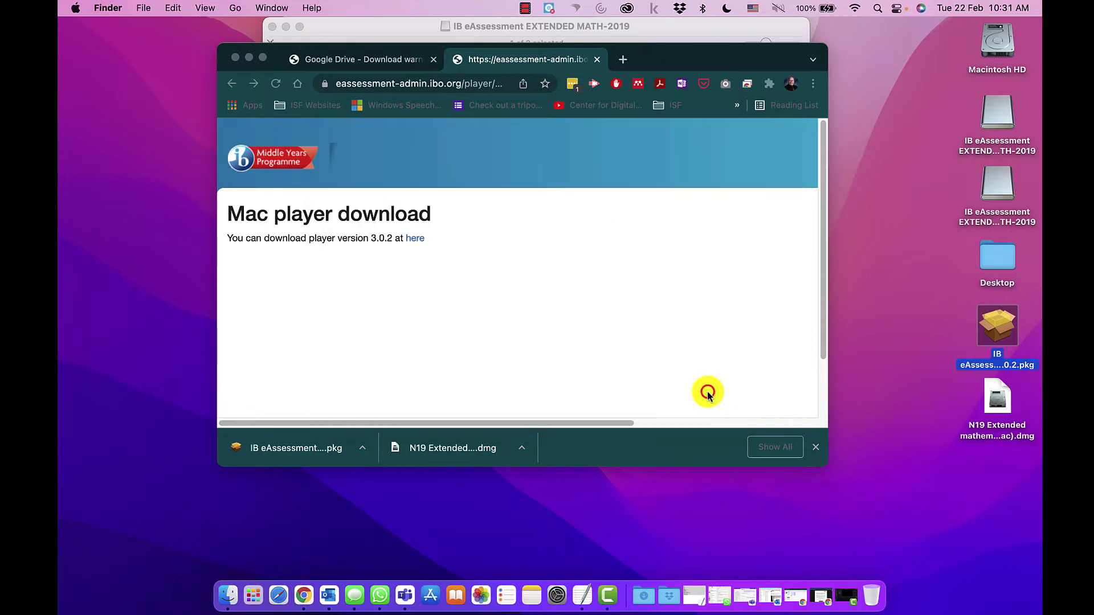
Open EXTENDED MATH-2019.ibassessment in the player, entering school code 9999
{"action": "left_click", "coordinate": [248, 60]}
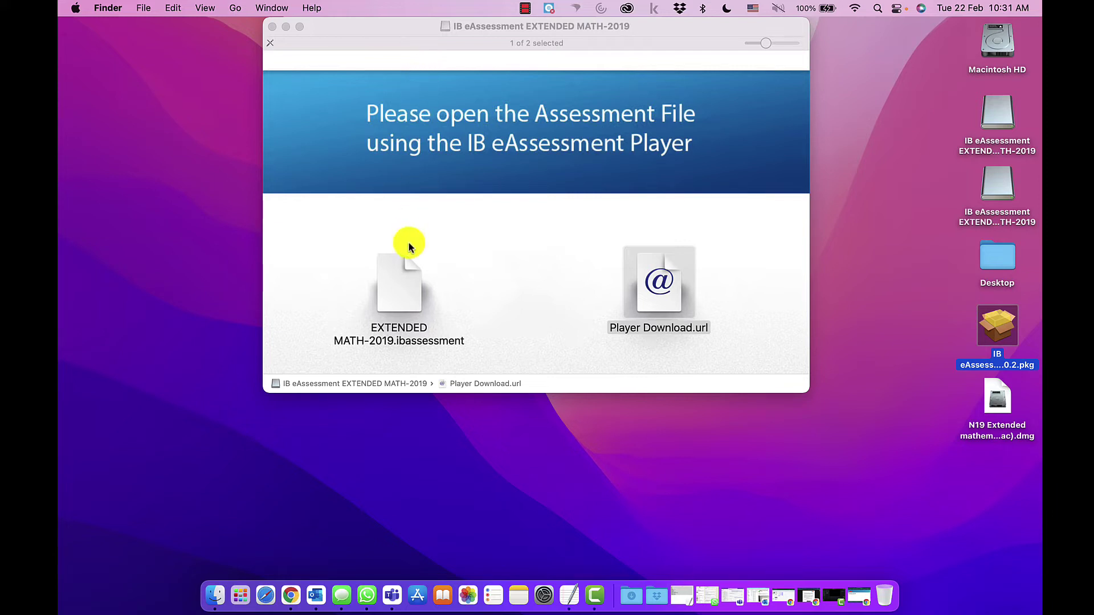
{"action": "double_click", "coordinate": [397, 289]}
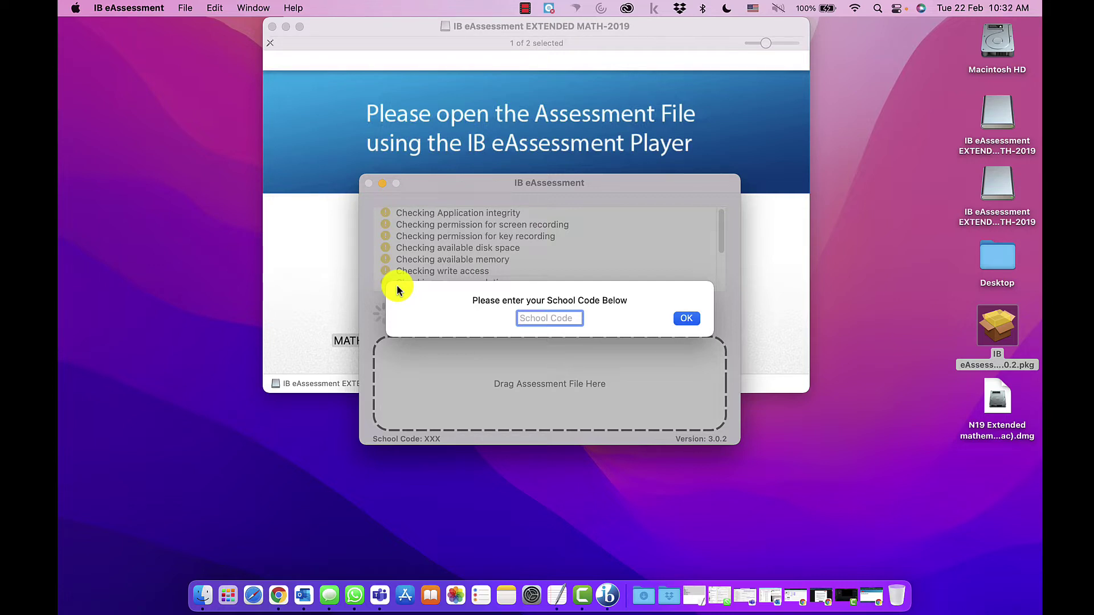
{"action": "type", "text": "9999"}
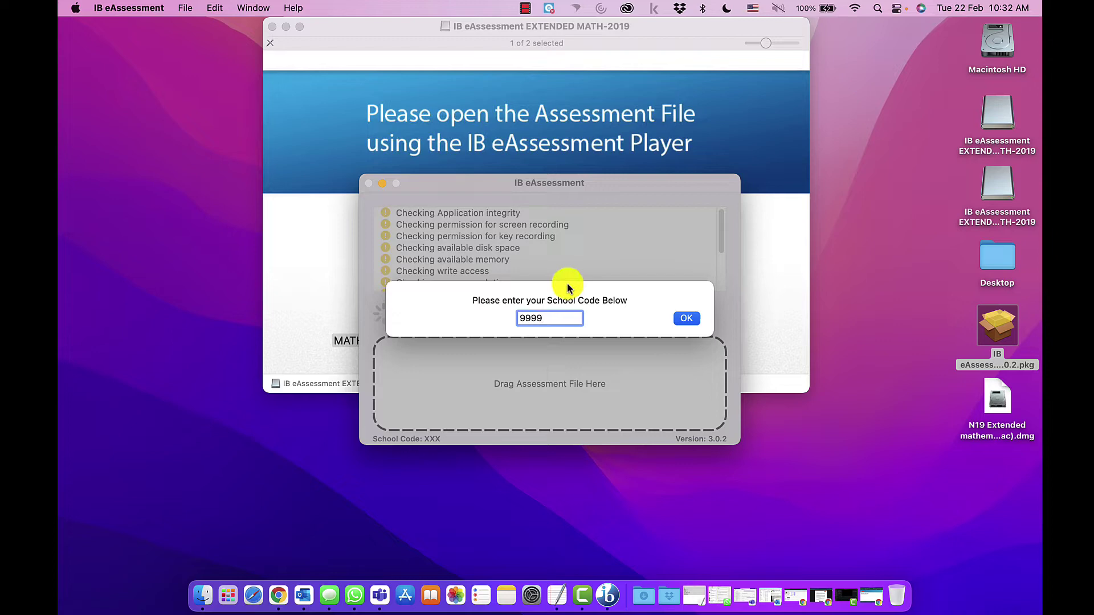
{"action": "left_click", "coordinate": [683, 324]}
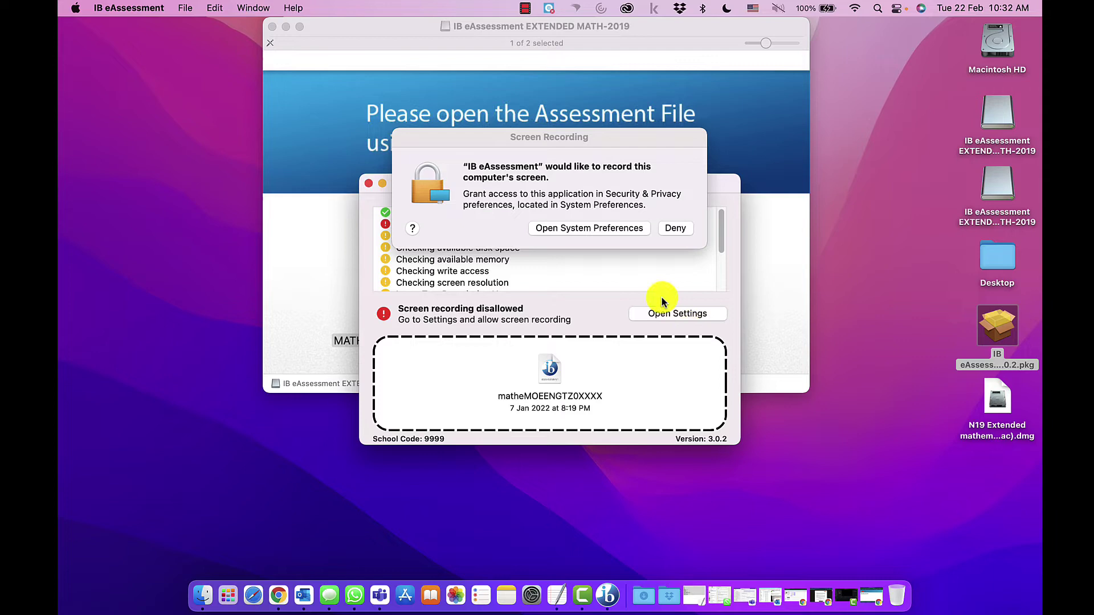
Tick IB eAssessment under Screen Recording in unlocked System Preferences, then Quit & Reopen the player
{"action": "left_click", "coordinate": [608, 229]}
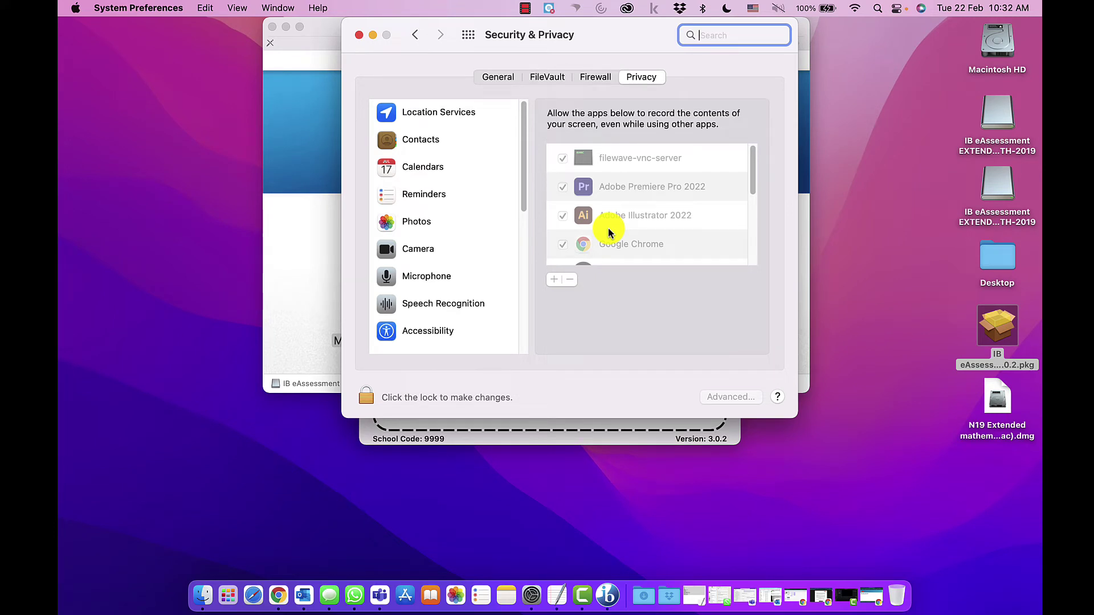
{"action": "left_click", "coordinate": [364, 399]}
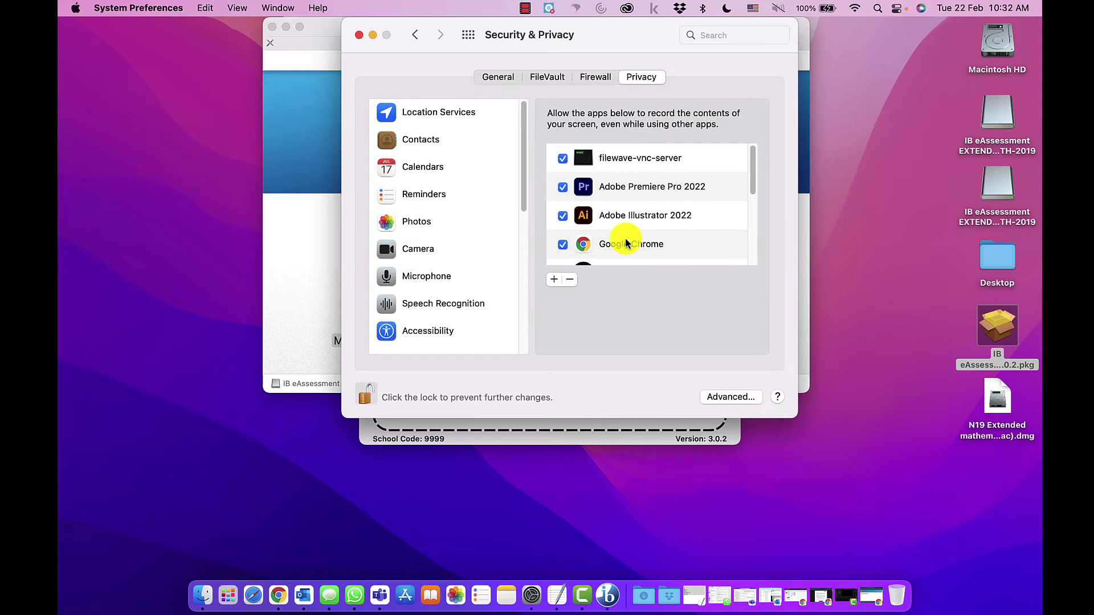
{"action": "scroll", "coordinate": [627, 242], "scroll_direction": "down", "scroll_amount": 1}
{"action": "scroll", "coordinate": [626, 244], "scroll_direction": "down", "scroll_amount": 2}
{"action": "scroll", "coordinate": [626, 244], "scroll_direction": "down", "scroll_amount": 2}
{"action": "scroll", "coordinate": [626, 244], "scroll_direction": "down", "scroll_amount": 2}
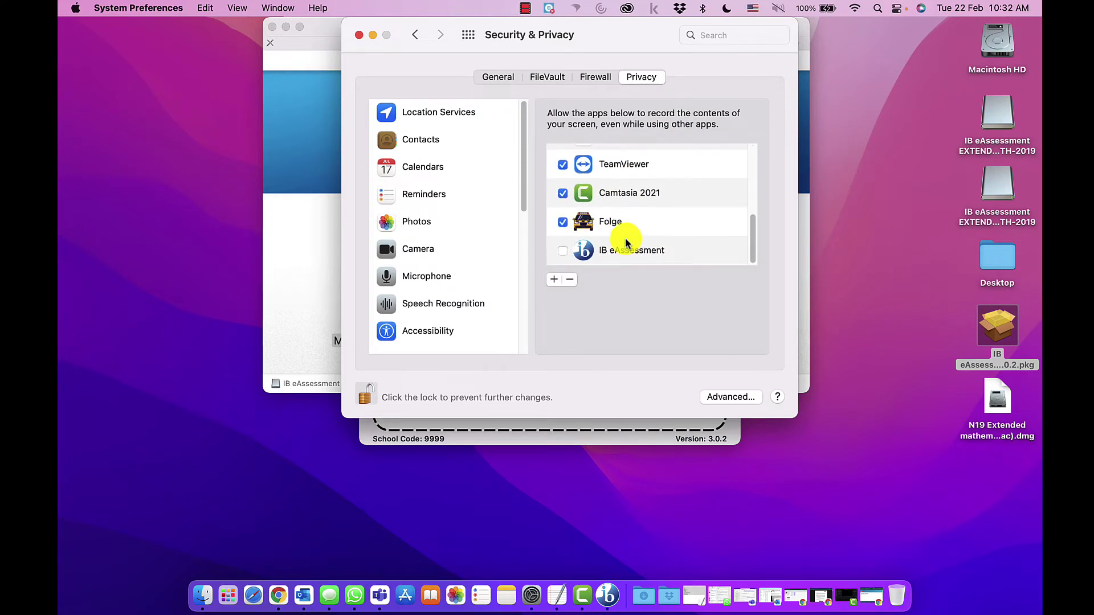
{"action": "left_click", "coordinate": [562, 254]}
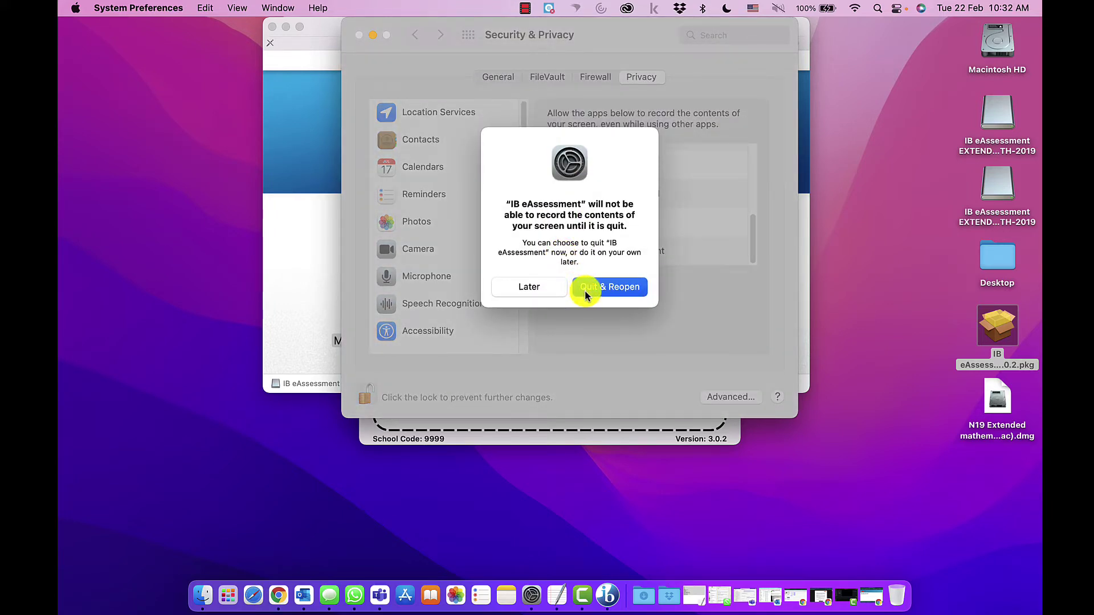
{"action": "left_click", "coordinate": [585, 290]}
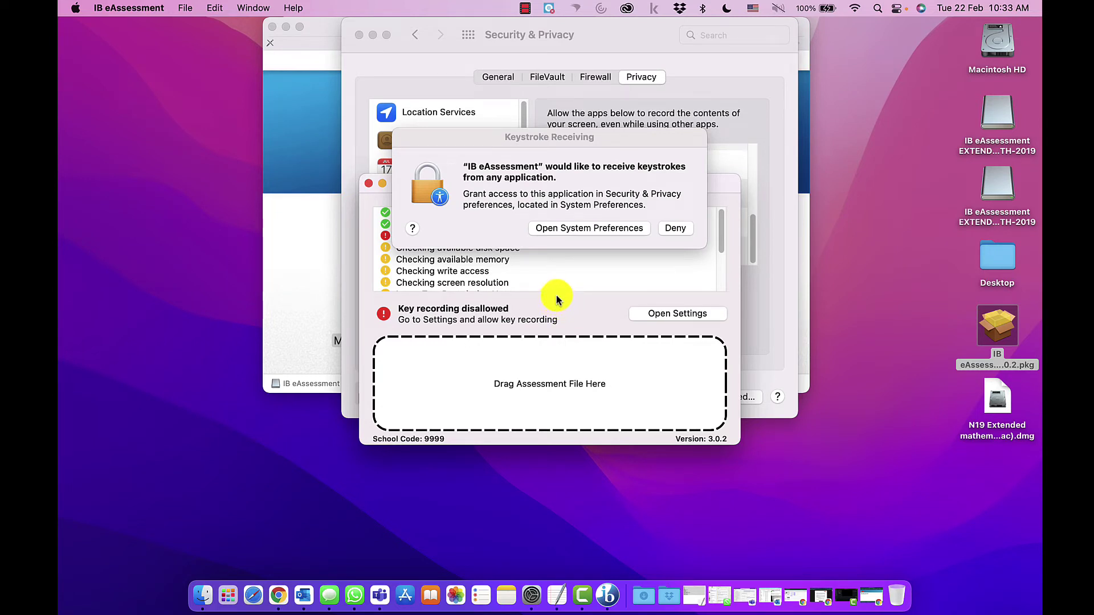
Tick IB eAssessment under Input Monitoring, then Quit & Reopen the player
{"action": "left_click", "coordinate": [561, 231]}
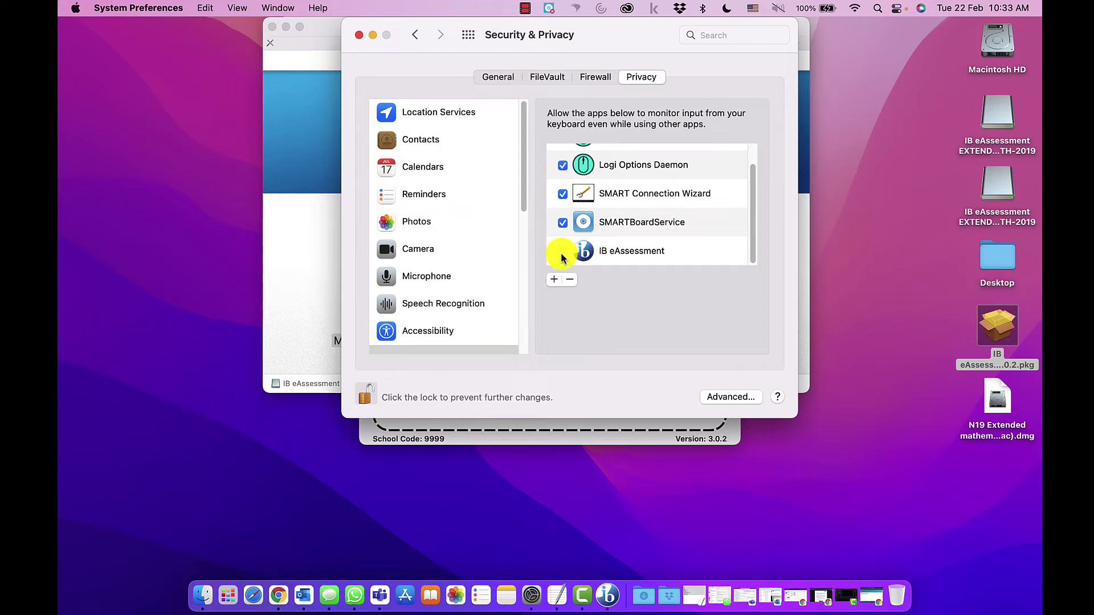
{"action": "left_click", "coordinate": [562, 254]}
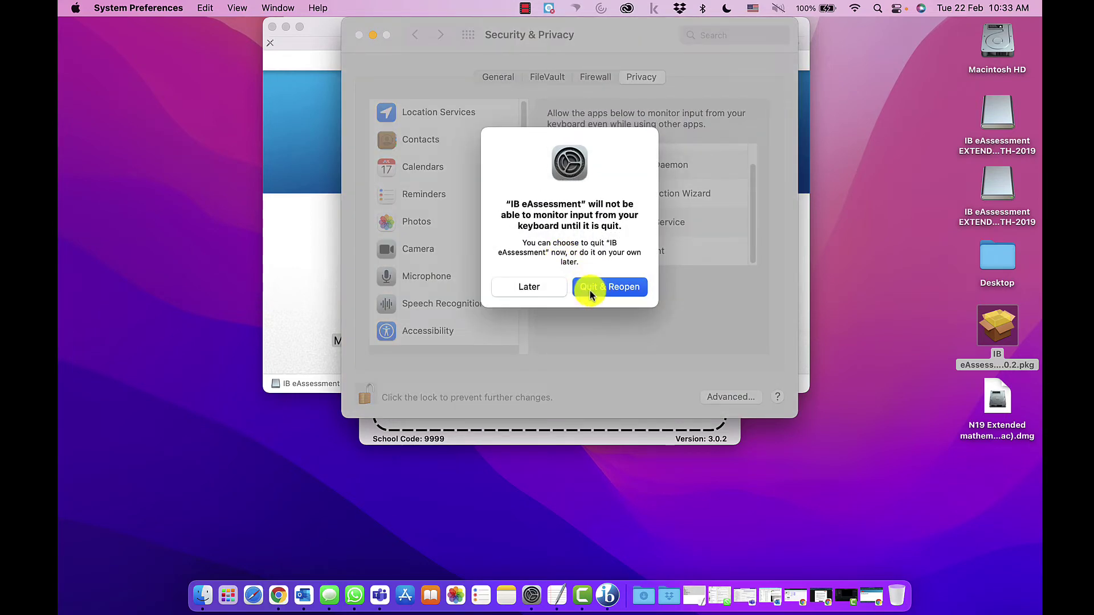
{"action": "left_click", "coordinate": [590, 291]}
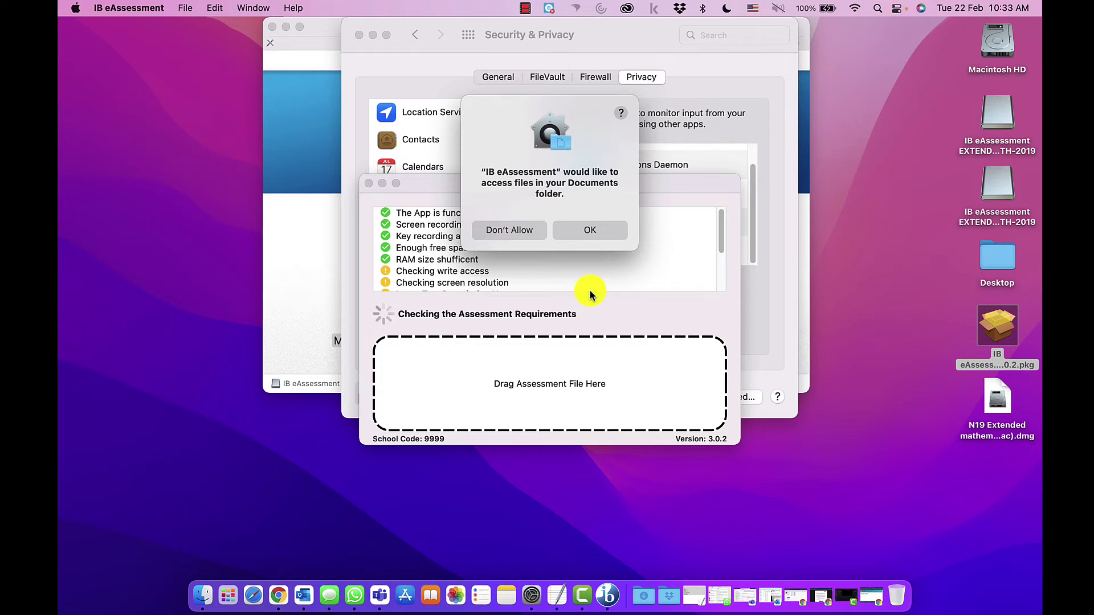
Allow IB eAssessment to access the Documents folder
{"action": "left_click", "coordinate": [590, 235]}
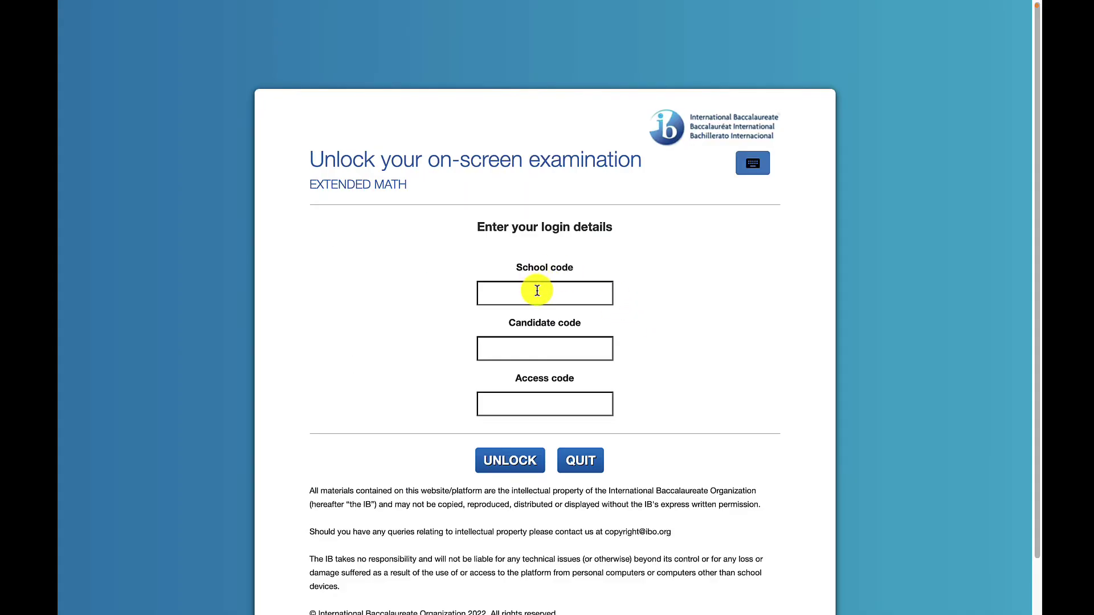
{"action": "left_click", "coordinate": [537, 292]}
{"action": "type", "text": "ABC1"}
{"action": "type", "text": "23"}
{"action": "key", "text": "Tab"}
{"action": "type", "text": "ABC123"}
{"action": "key", "text": "Tab"}
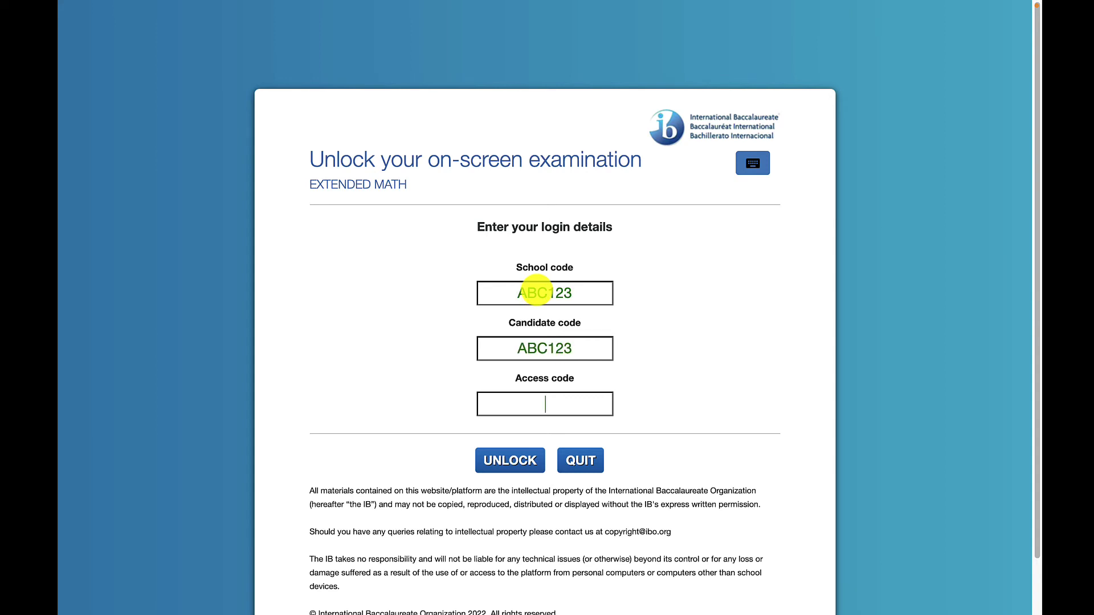
{"action": "type", "text": "9"}
{"action": "type", "text": "999"}
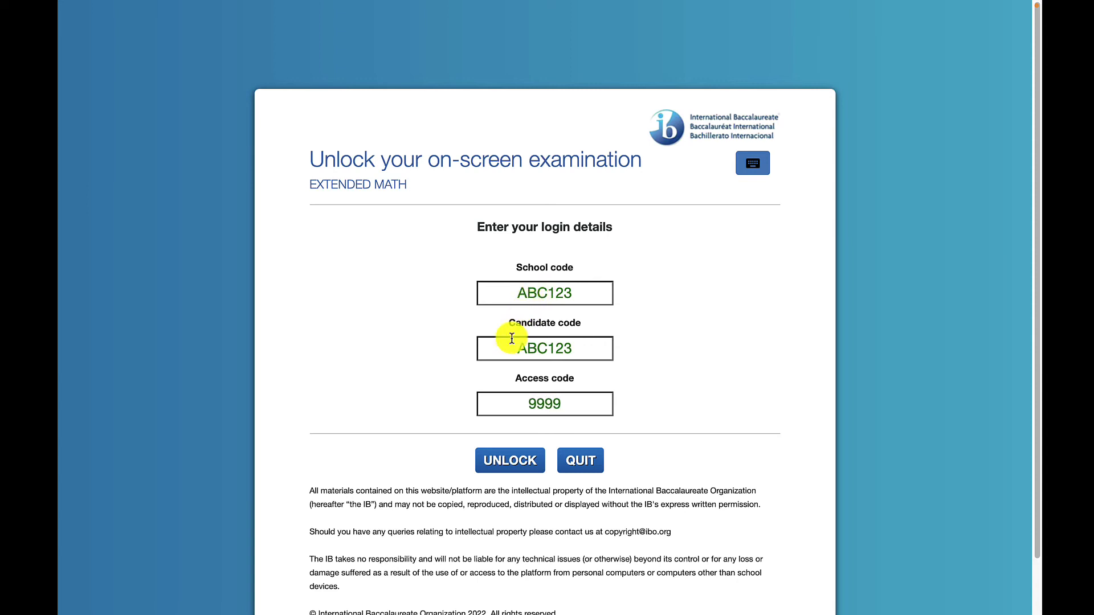
{"action": "left_click", "coordinate": [510, 467]}
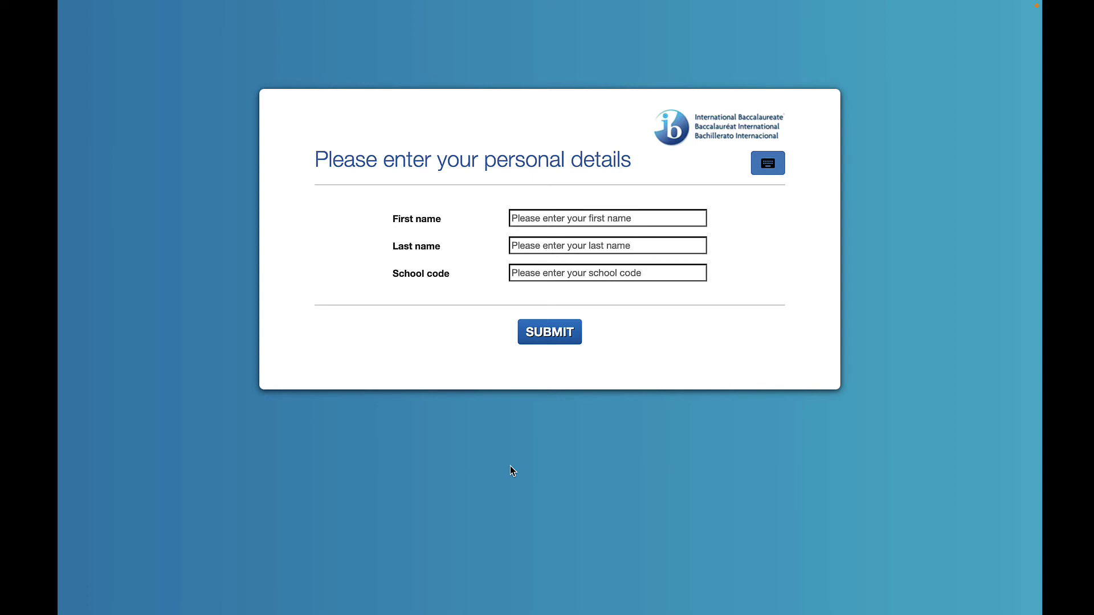
Submit the personal details form to open the eight-question, 100-mark, two-hour exam Instructions
{"action": "left_click", "coordinate": [542, 329]}
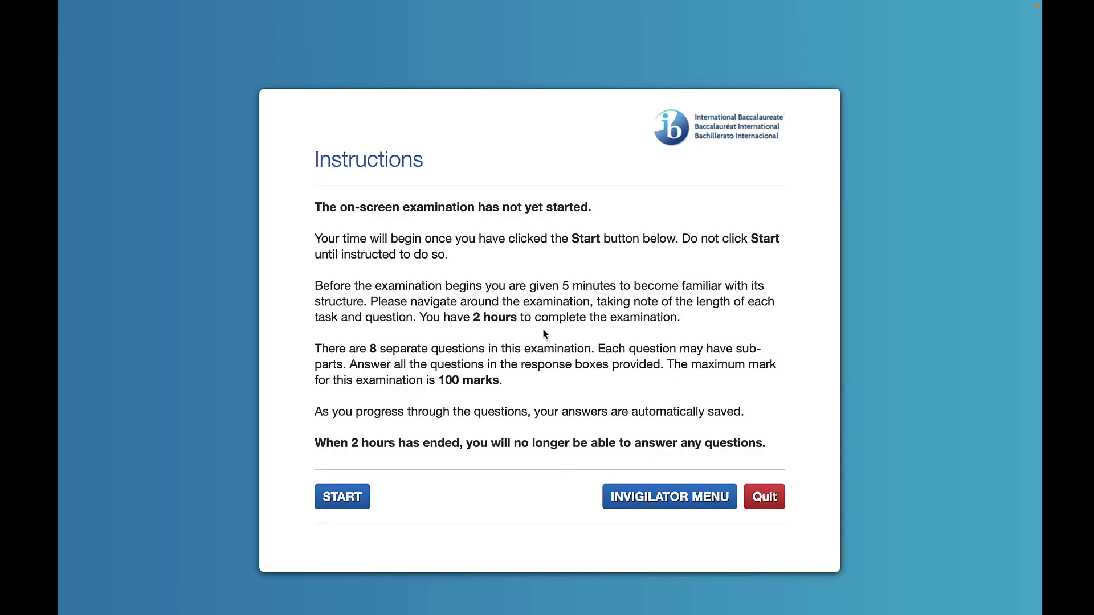